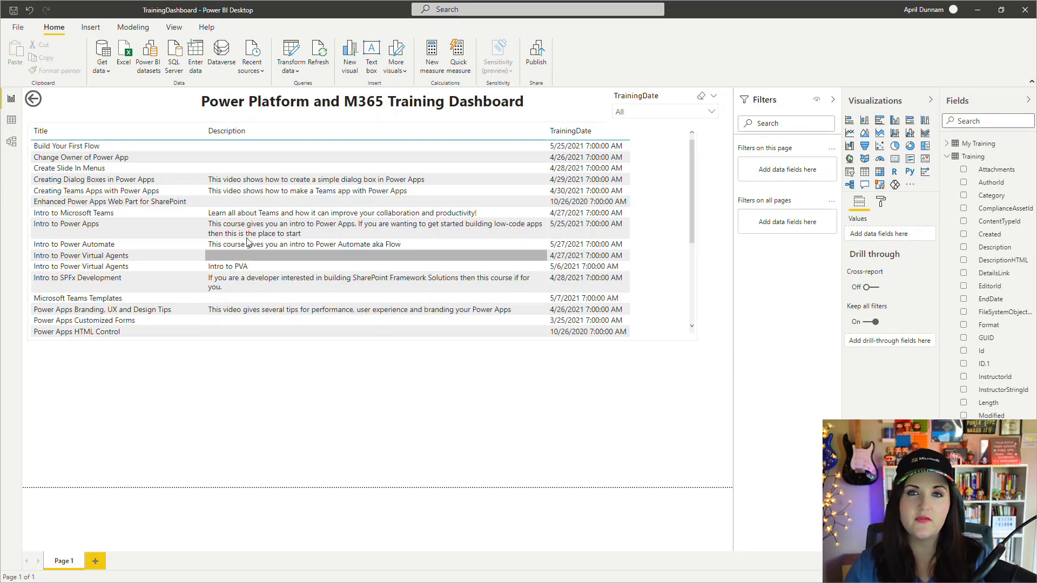
- Check the dates listed in the TrainingDate filter
scroll(219, 259, "down", 5)
scroll(219, 277, "up", 5)
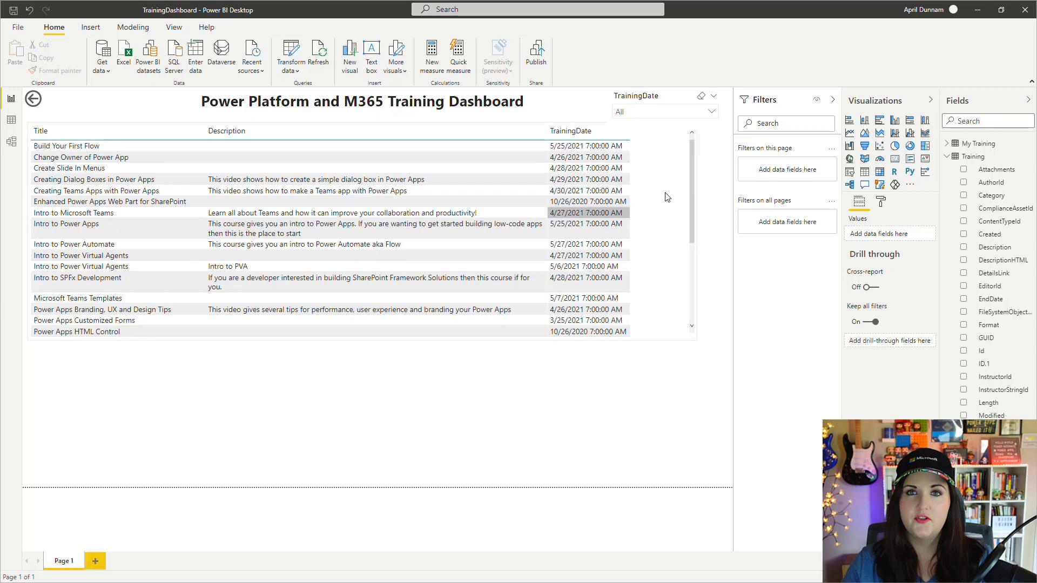
left_click(712, 115)
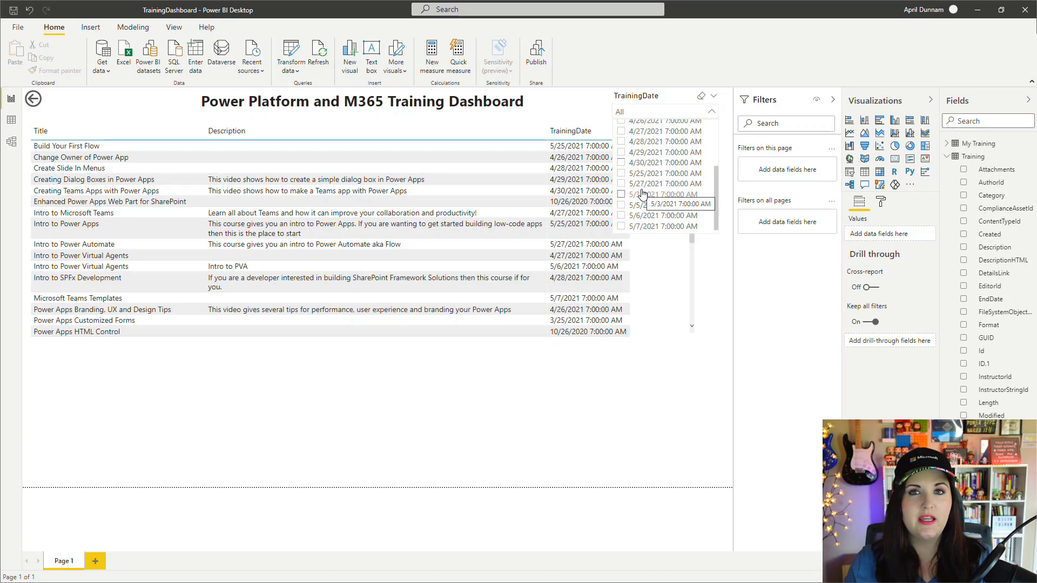
left_click(898, 257)
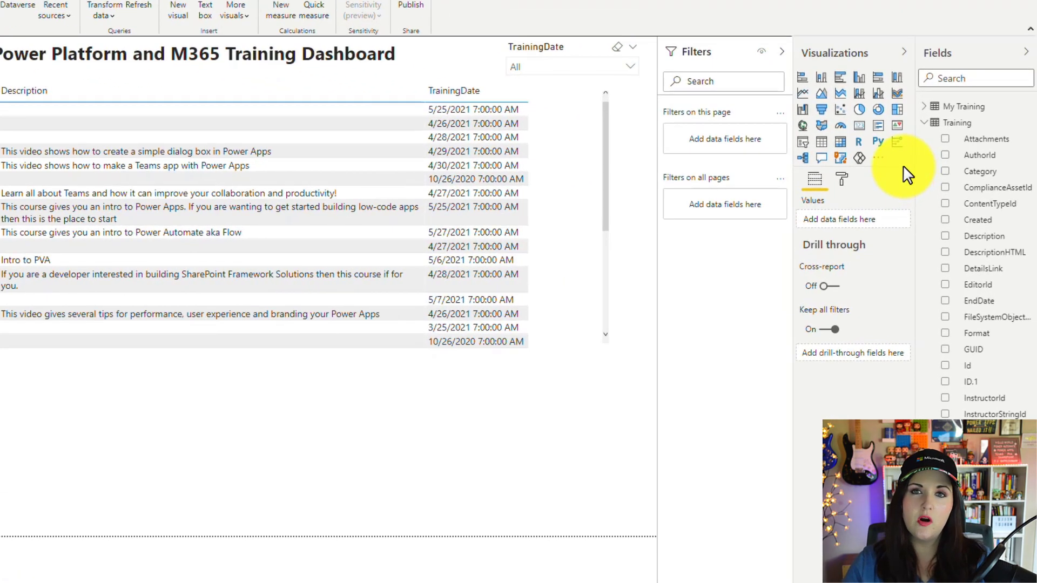
- Import the Power Automate visual from the visuals marketplace via a 'power automate' search
left_click(880, 157)
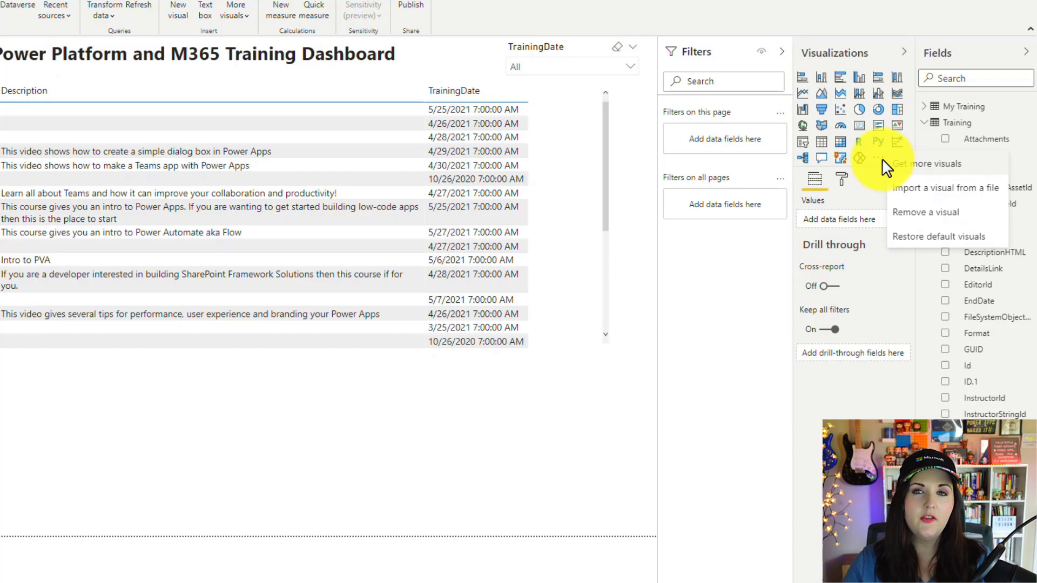
left_click(936, 172)
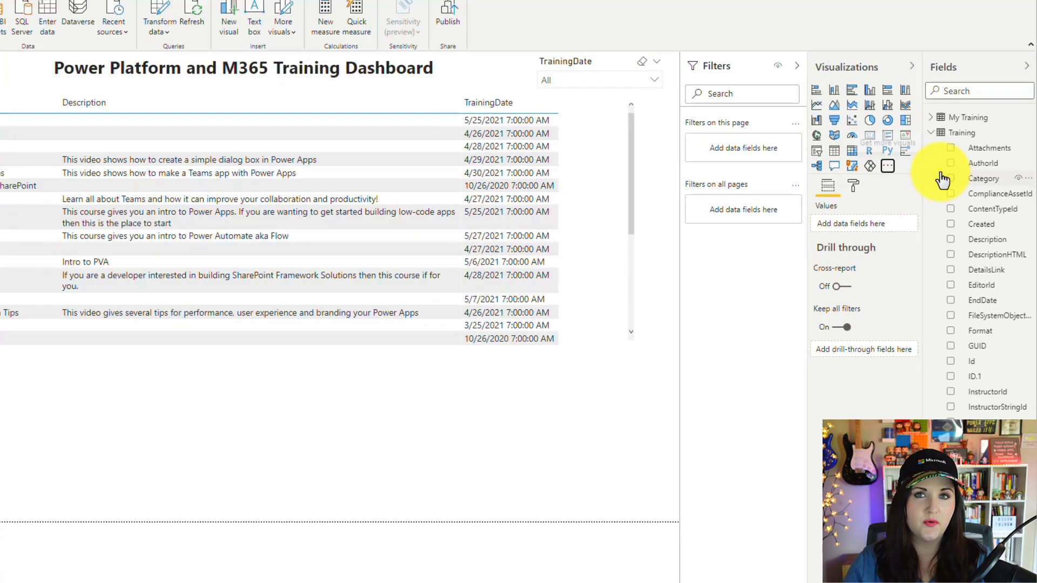
type("power automat")
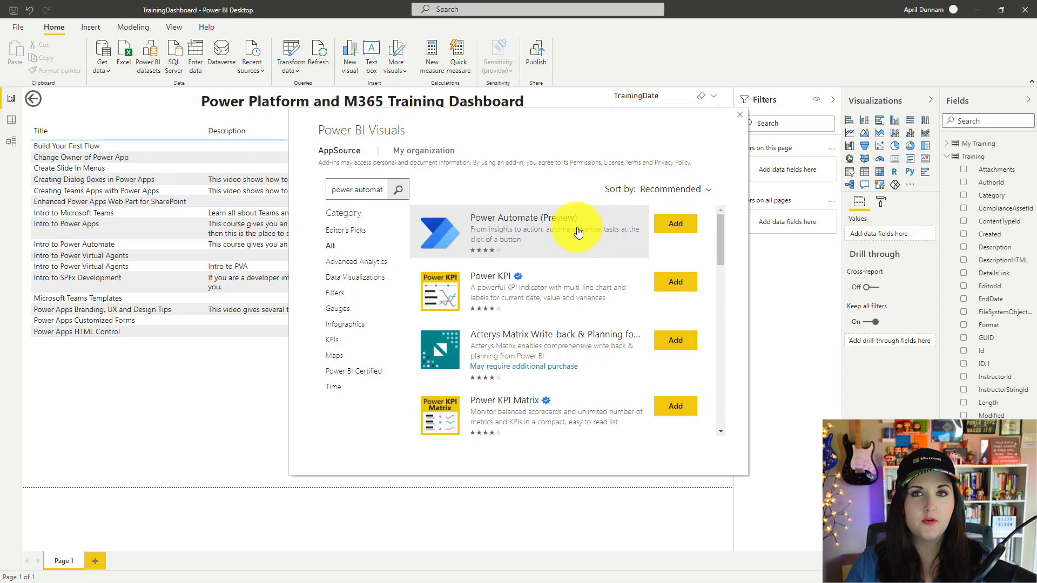
left_click(675, 224)
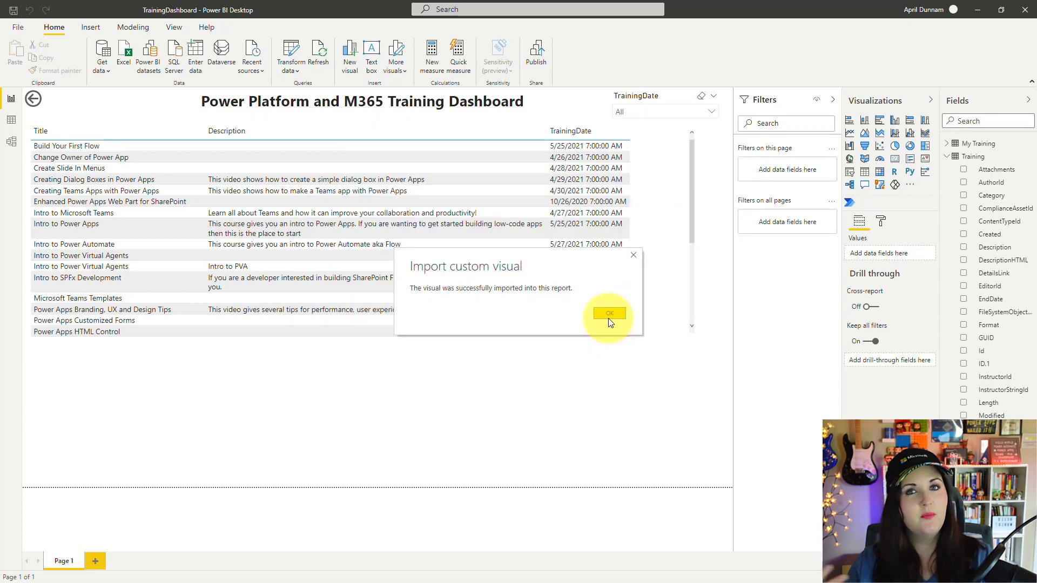
left_click(611, 314)
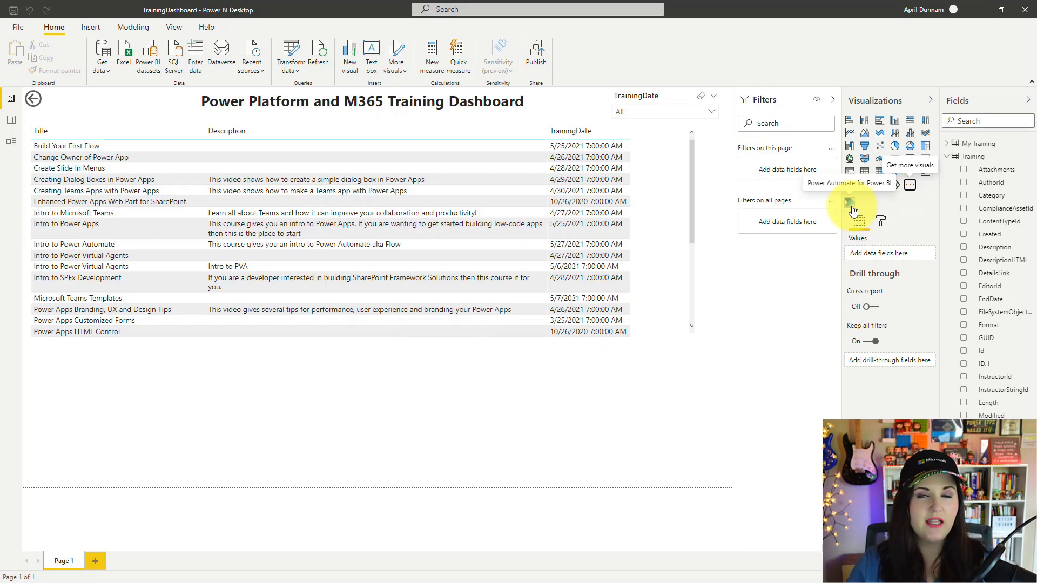
- Place a Power Automate visual on the report page below the training table
left_click(851, 205)
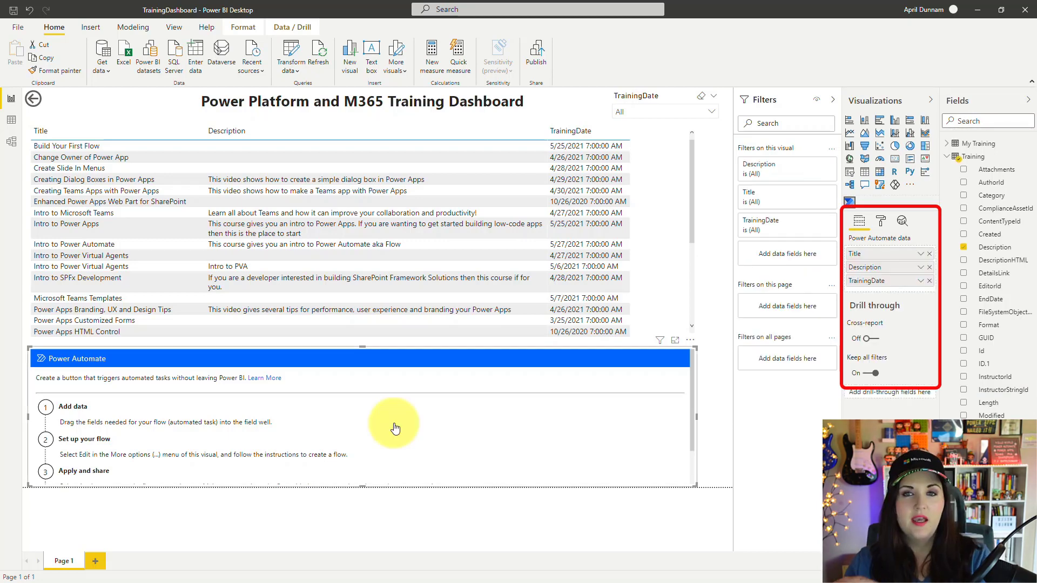
- Edit the Power Automate visual and view the New flow options and Power BI templates
left_click(691, 341)
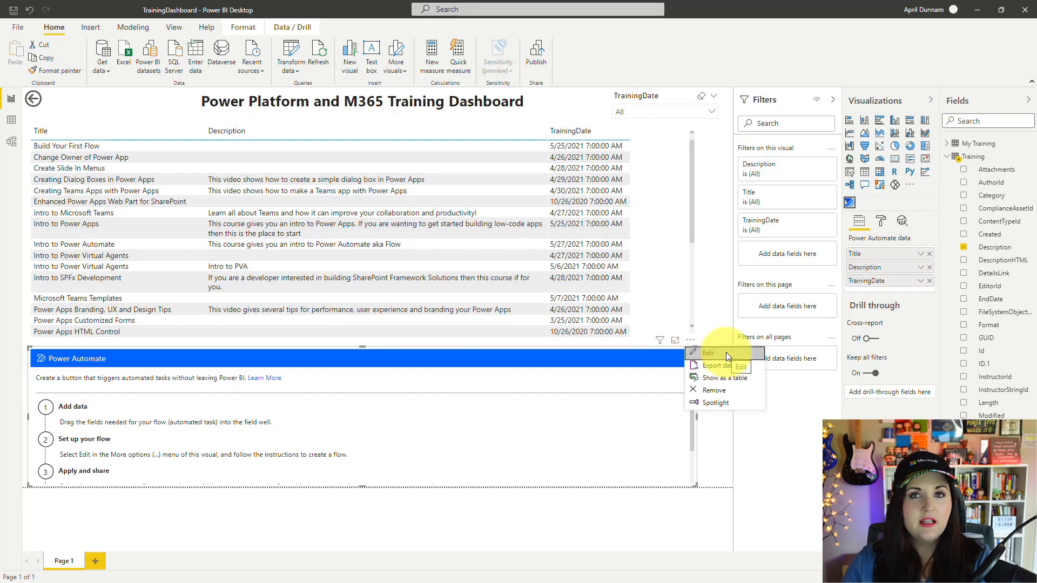
left_click(726, 354)
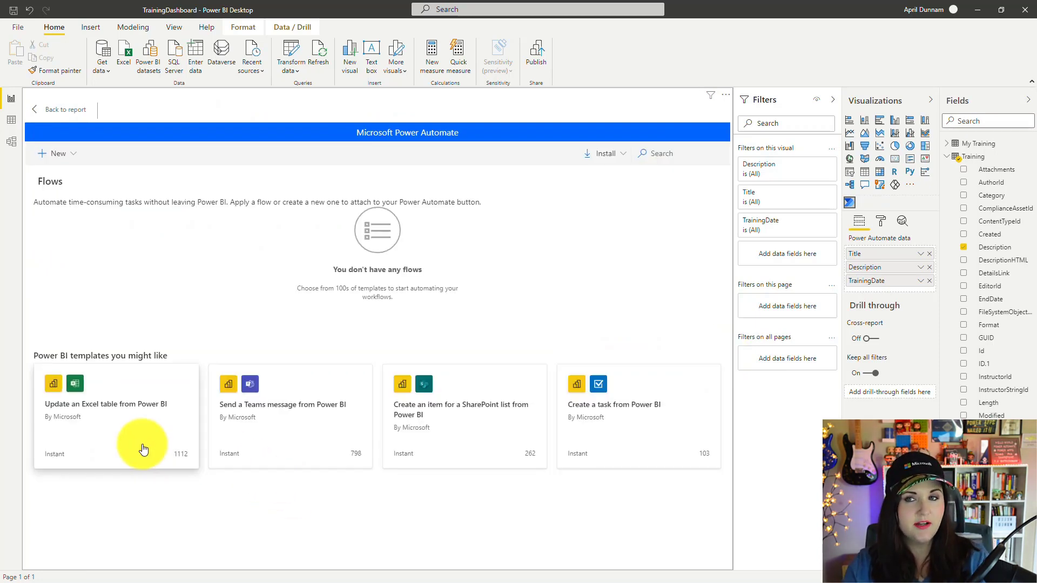
left_click(67, 154)
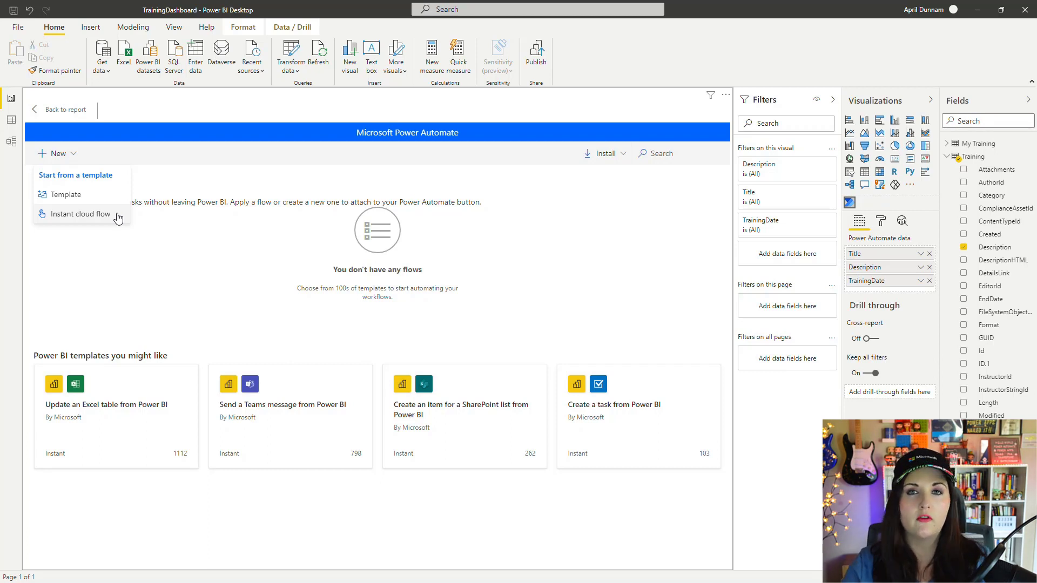
left_click(273, 342)
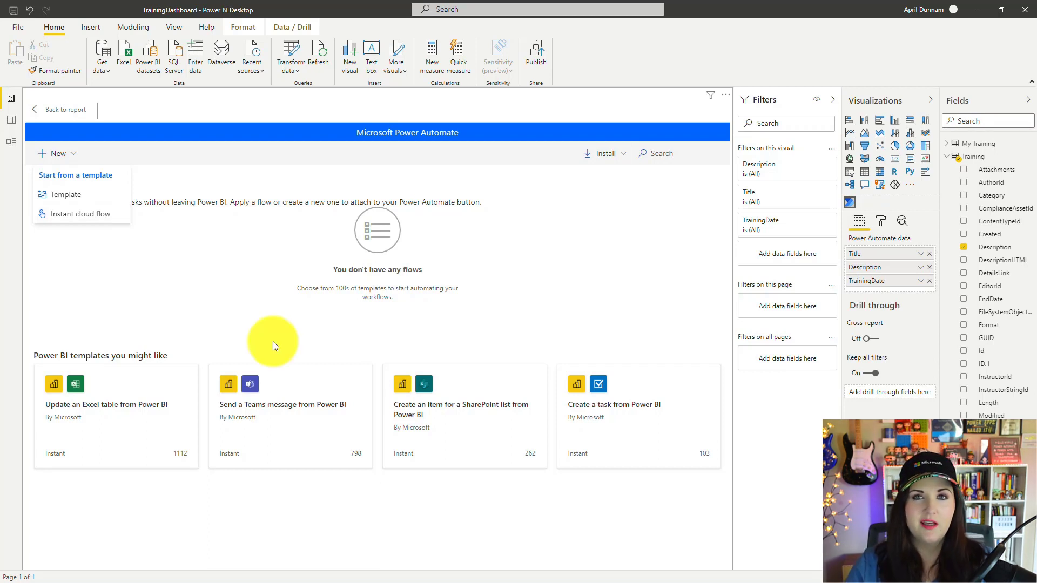
- Create a flow from the 'Send a Teams message from Power BI' template and continue
left_click(297, 433)
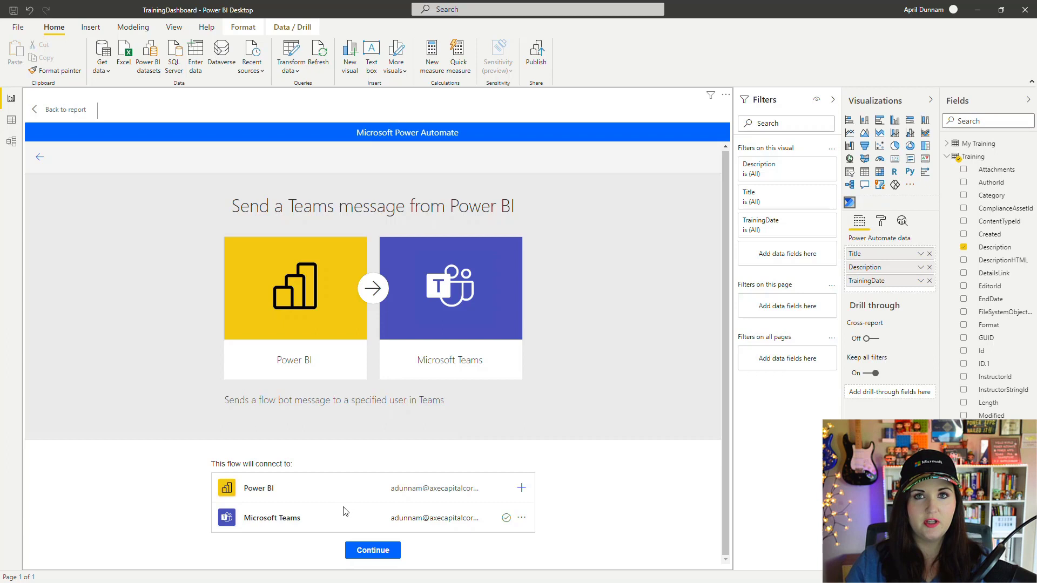
left_click(371, 557)
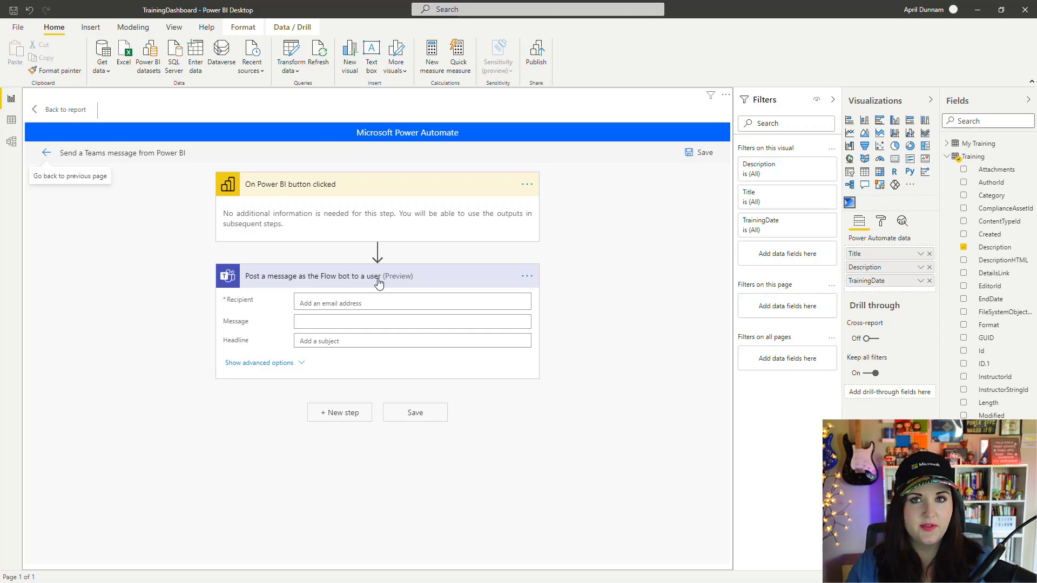
- Delete the template's 'Post a message as the Flow bot to a user' step
left_click(353, 331)
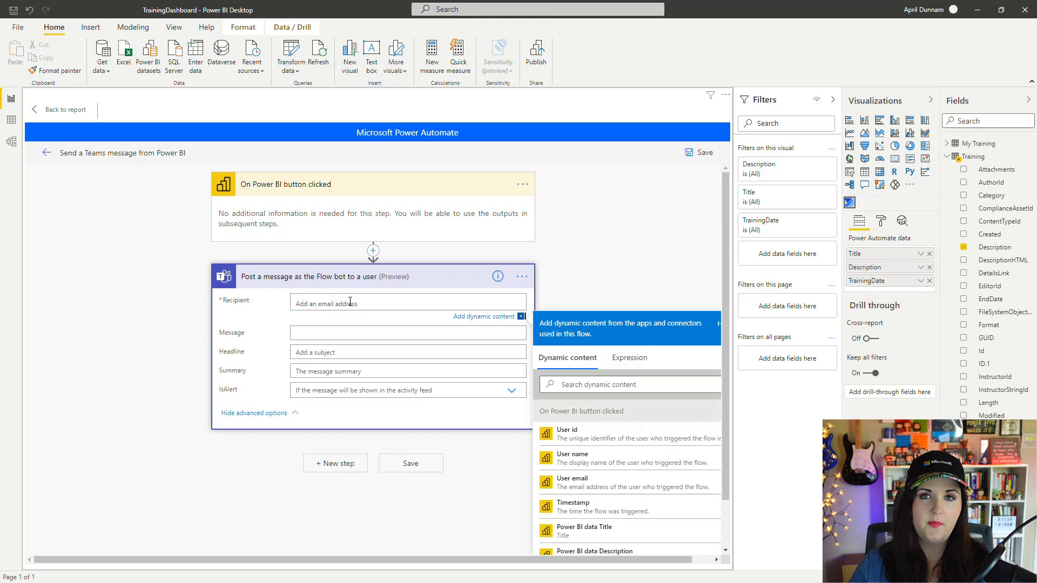
left_click(522, 276)
left_click(572, 411)
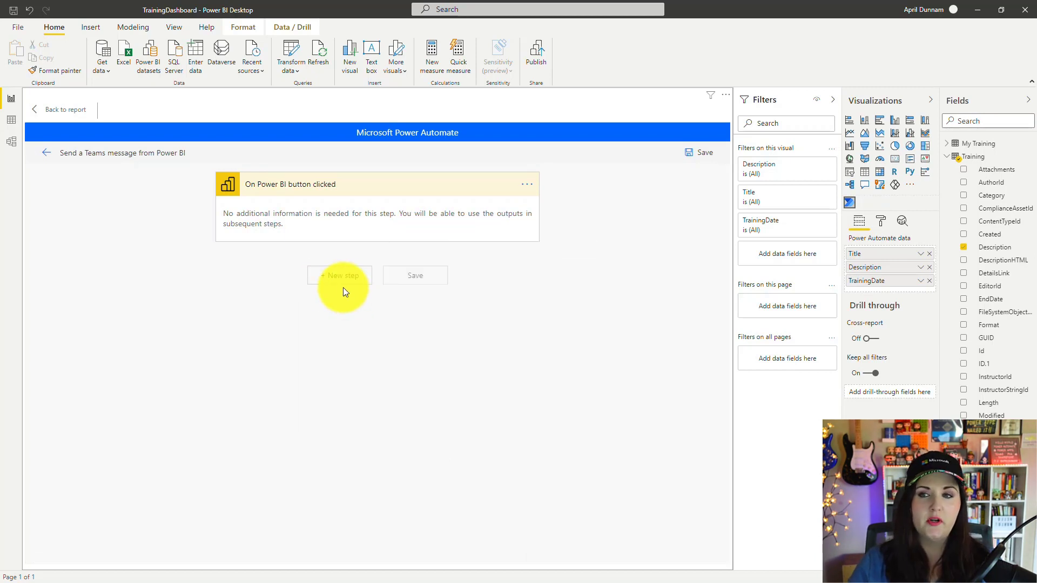
- Add a Flow bot post-to-a-channel step with Team Training and Channel General
left_click(347, 282)
type("teams")
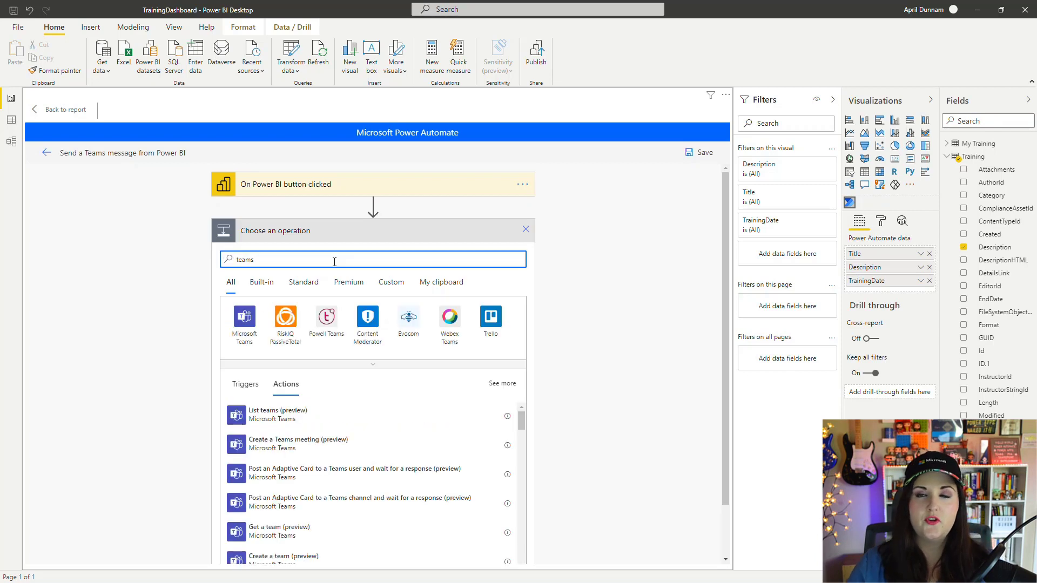
scroll(420, 382, "down", 5)
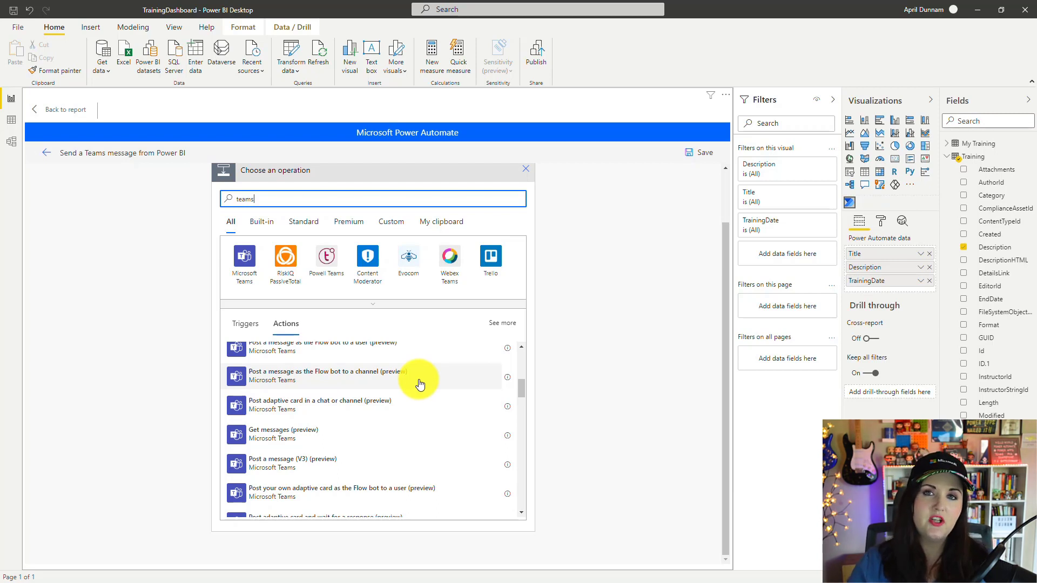
left_click(420, 384)
left_click(517, 255)
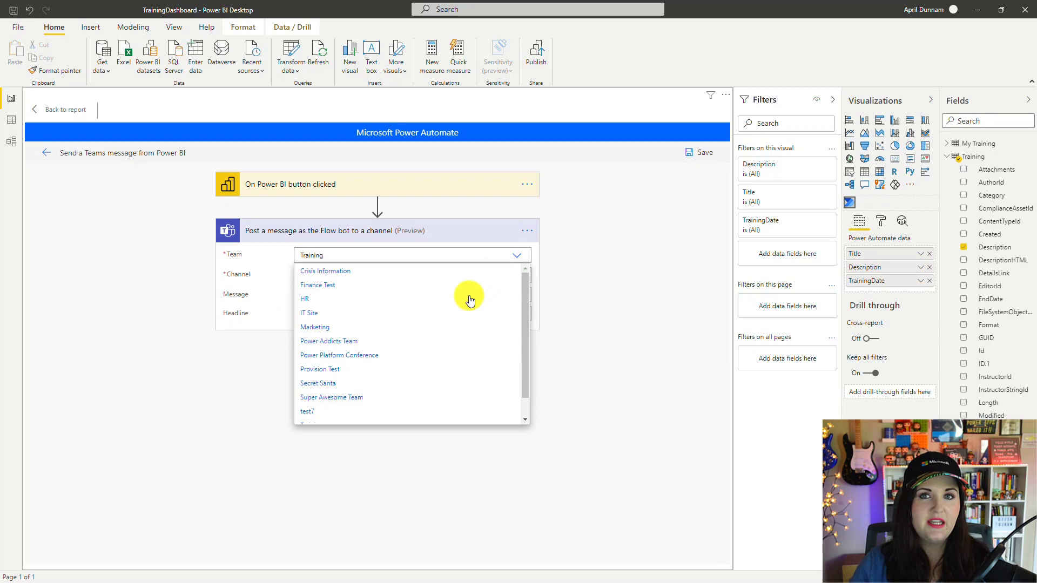
scroll(393, 353, "down", 1)
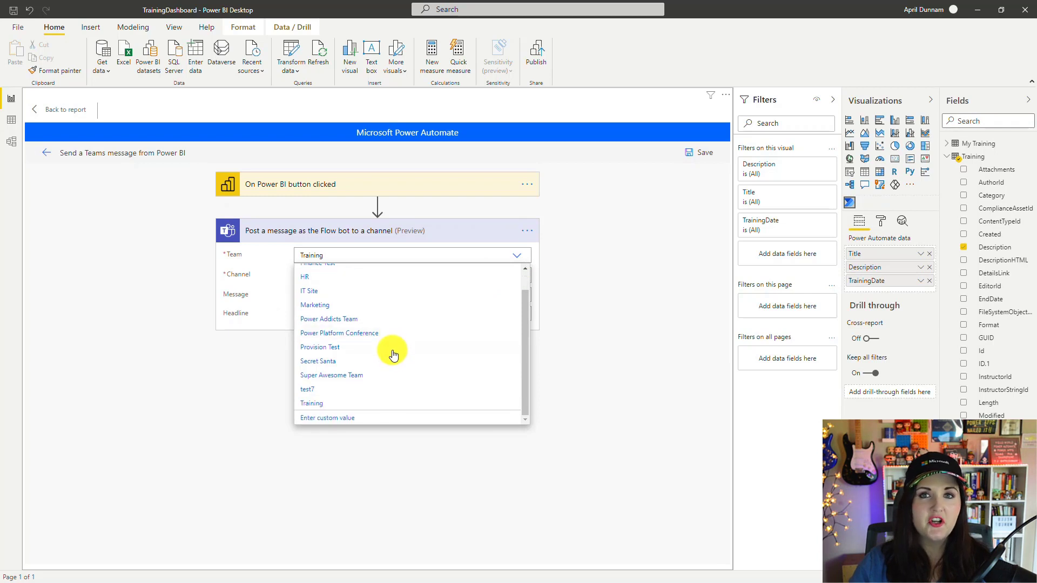
left_click(330, 406)
left_click(470, 275)
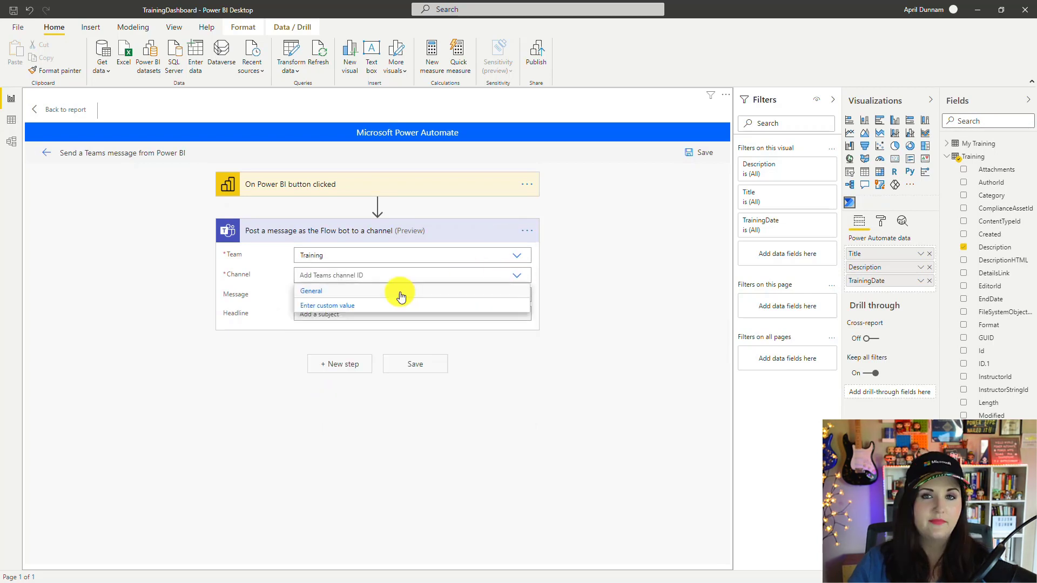
left_click(400, 293)
left_click(372, 315)
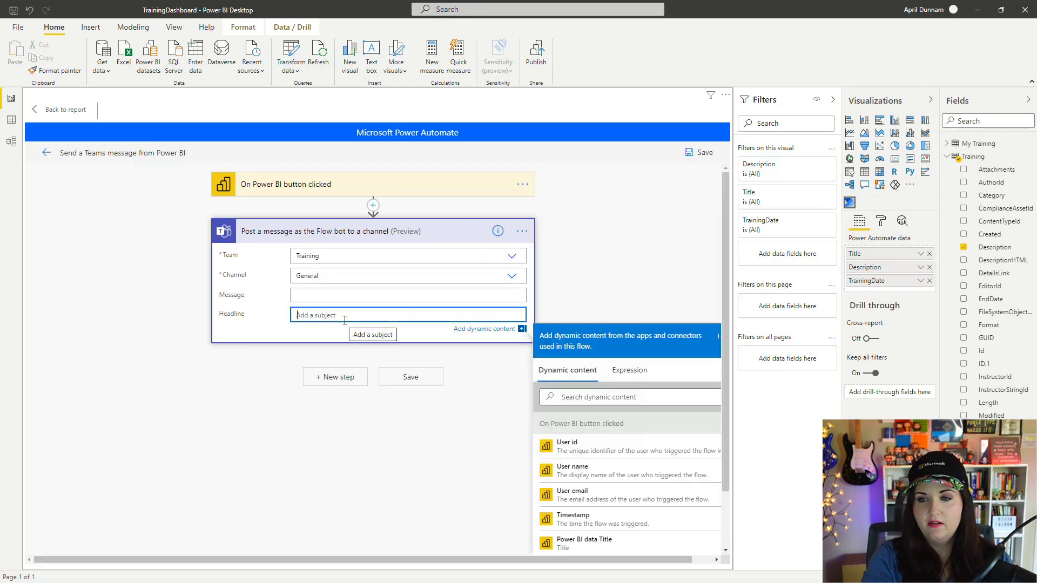
- Enter 'Upcoming Trainings for Tomorrow' as the Teams post headline
type("Upcoming Training")
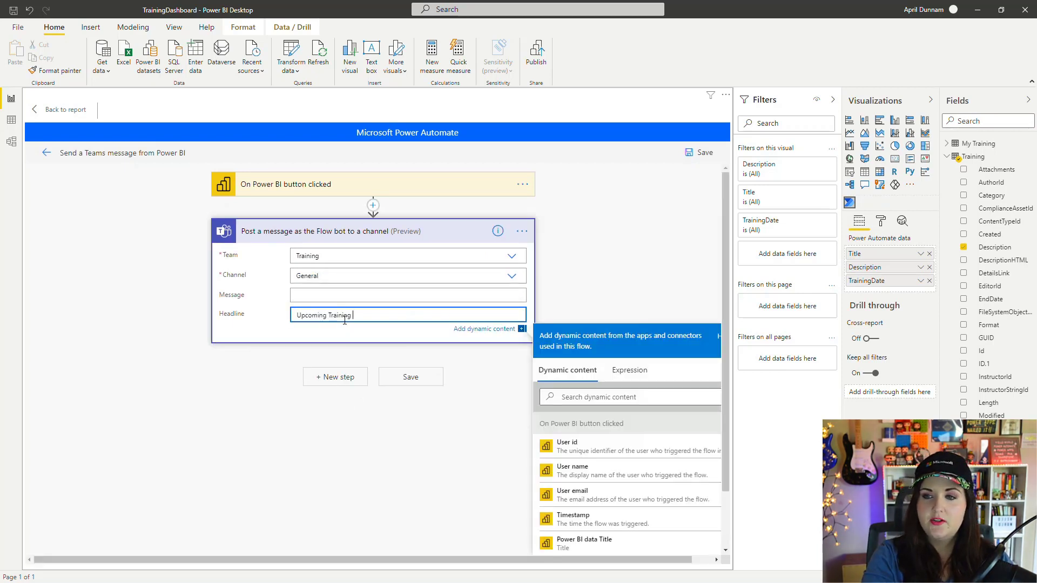
type("s for Tomorrow")
left_click(297, 296)
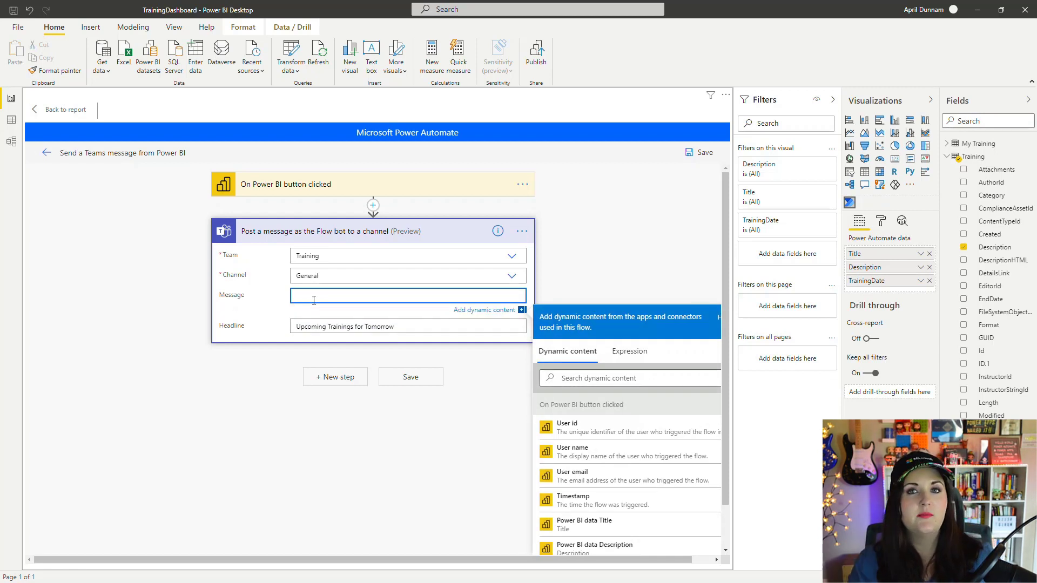
scroll(654, 486, "down", 1)
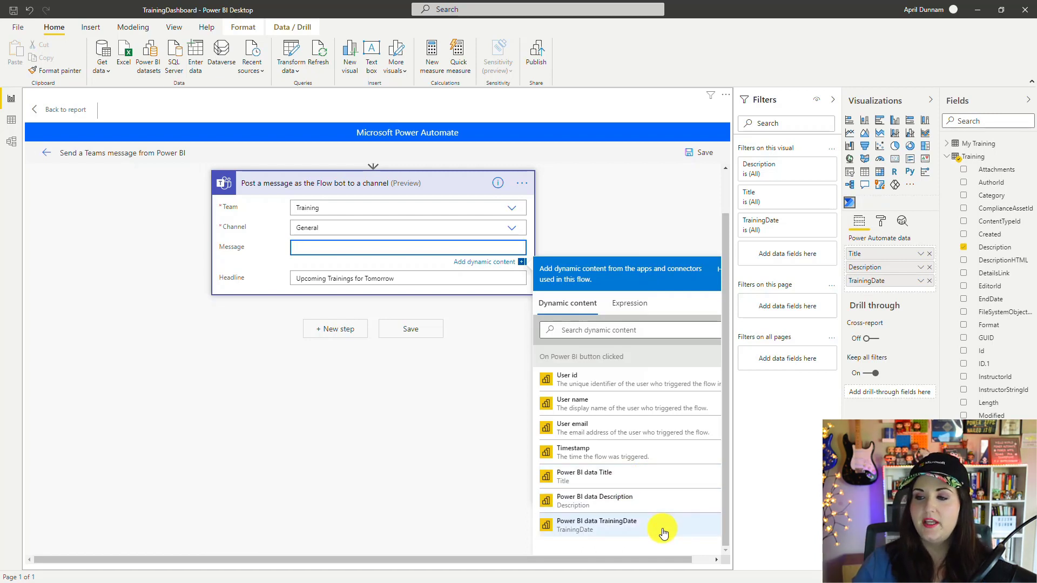
- Fill the message with each training's Title, Description and Date/Time fields
left_click(667, 476)
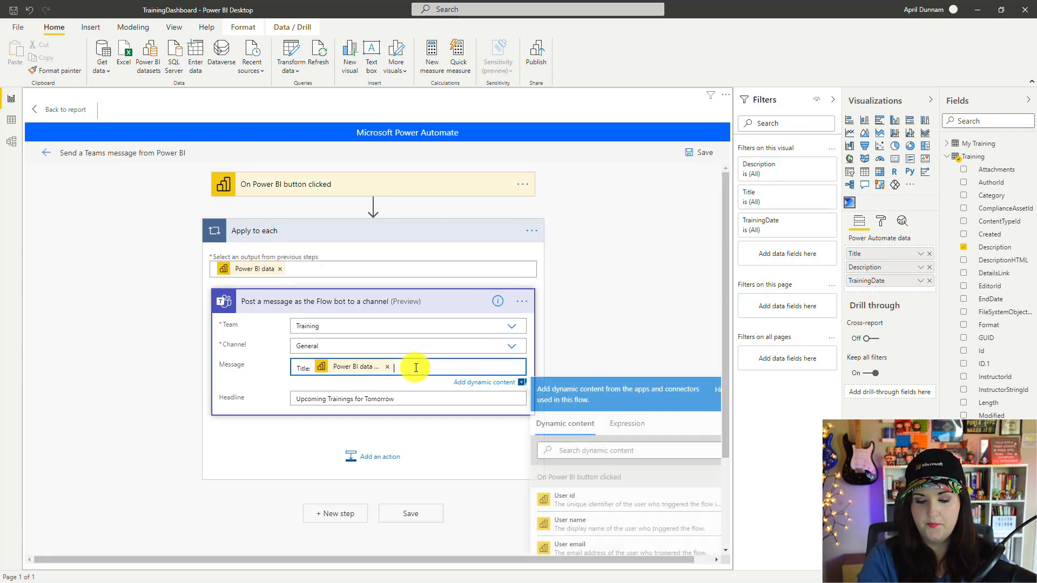
left_click(643, 502)
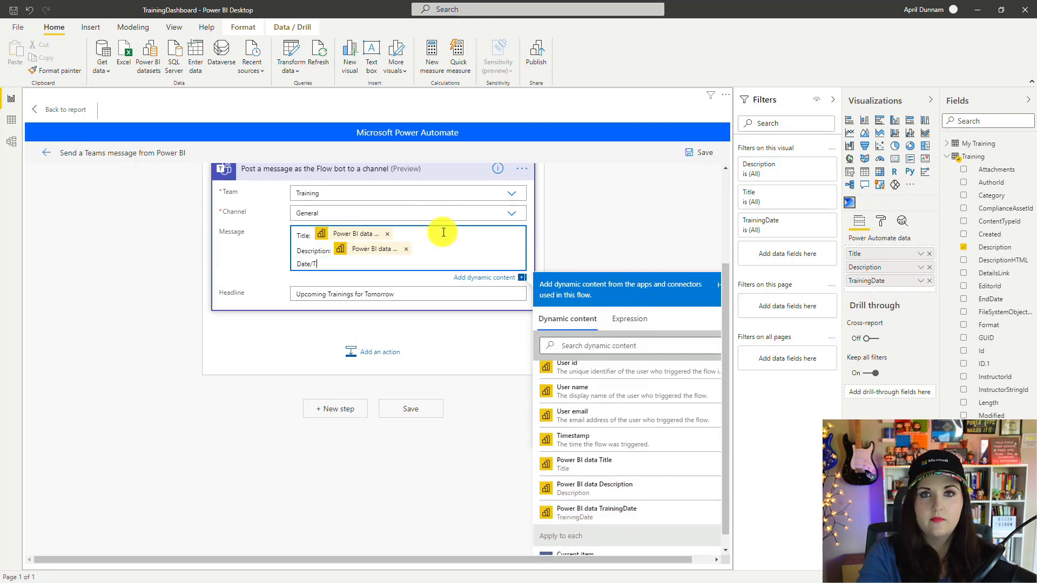
type("ime: Power BI data T...")
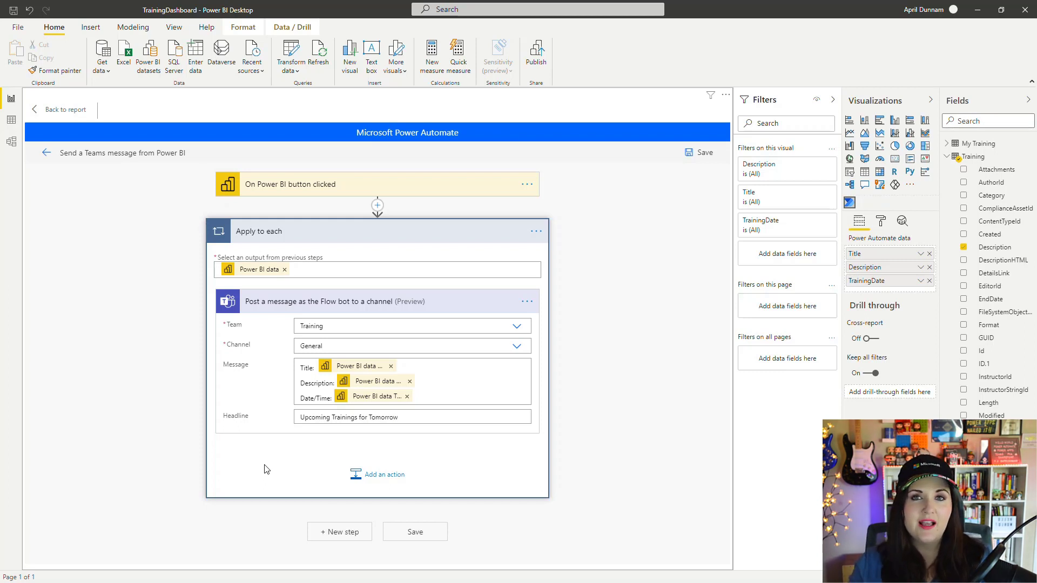
scroll(396, 196, "down", 1)
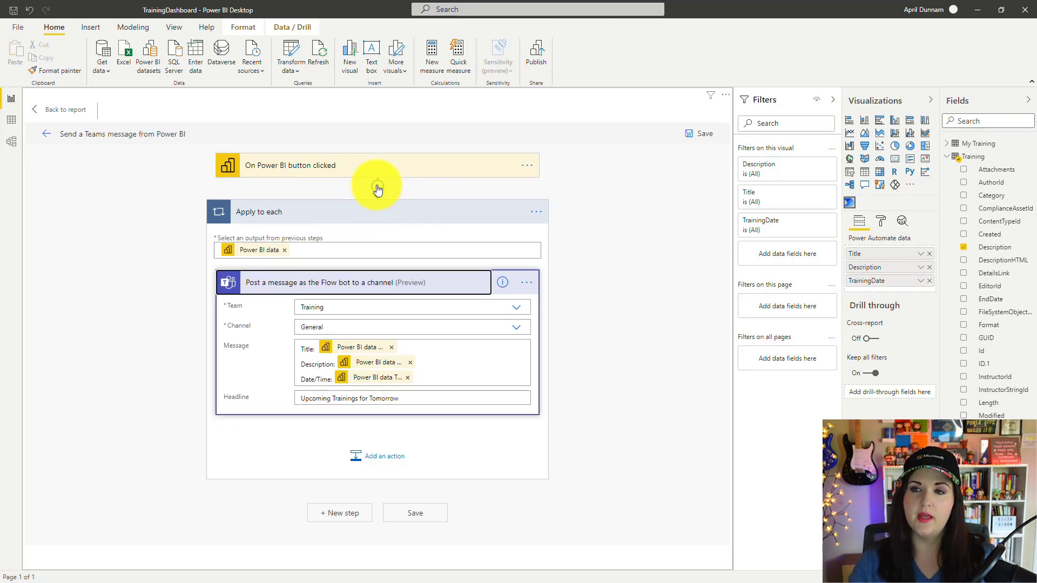
- Insert a Create HTML table step above the loop, sourced from the Power BI data
left_click(378, 188)
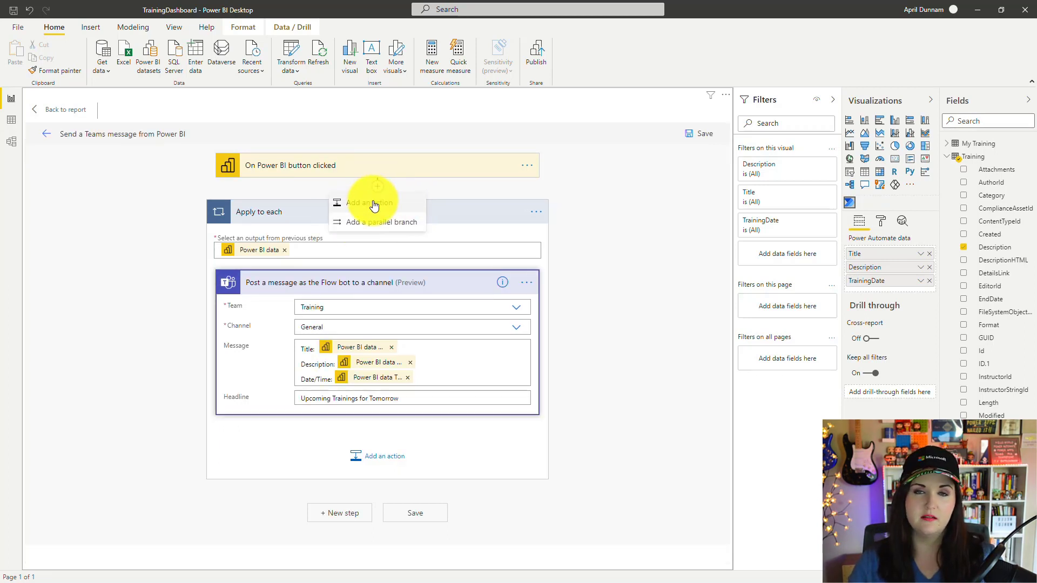
left_click(373, 207)
type("table")
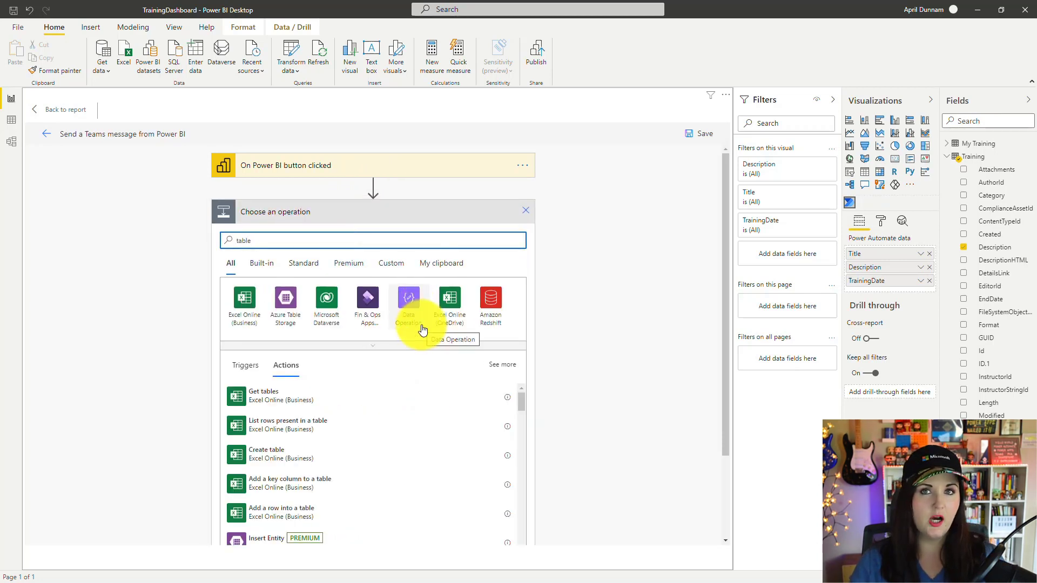
left_click(423, 330)
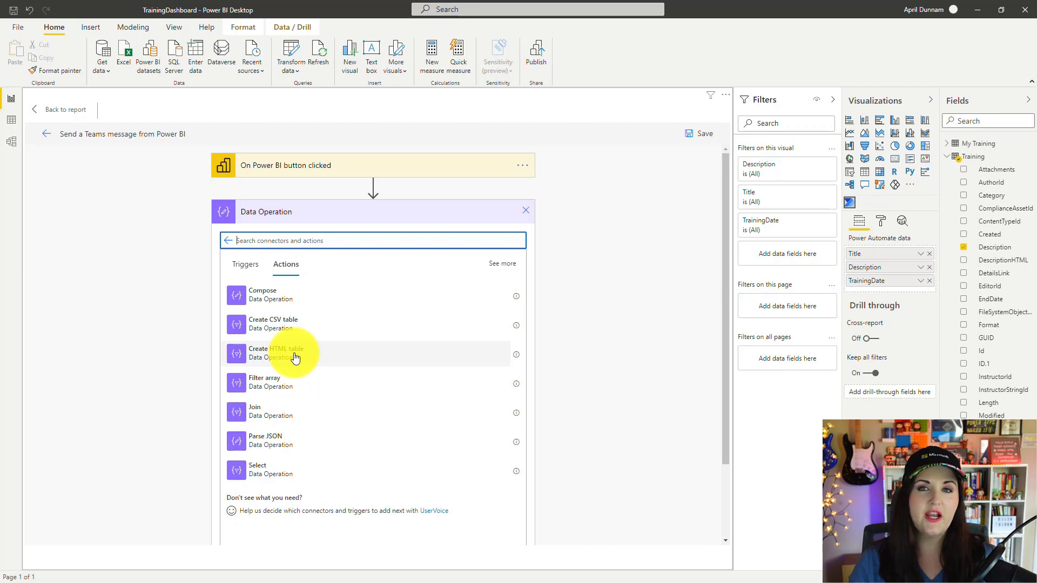
left_click(294, 357)
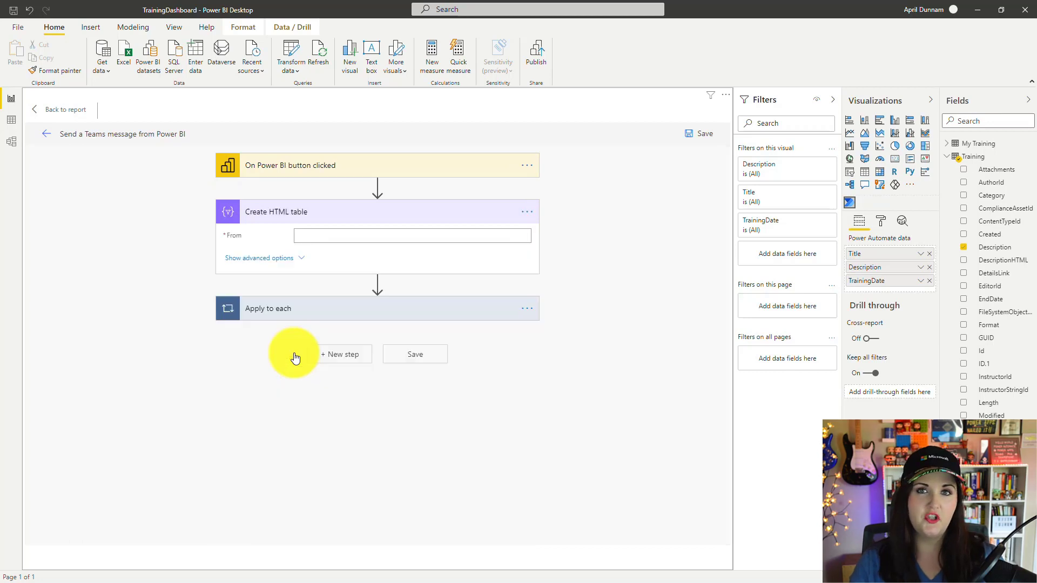
left_click(307, 236)
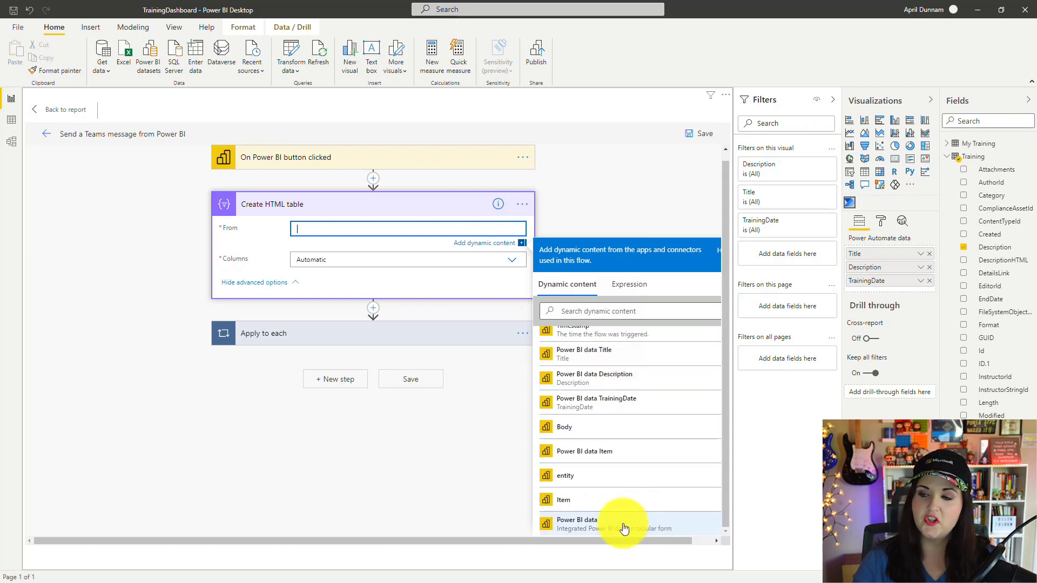
left_click(592, 525)
left_click(520, 261)
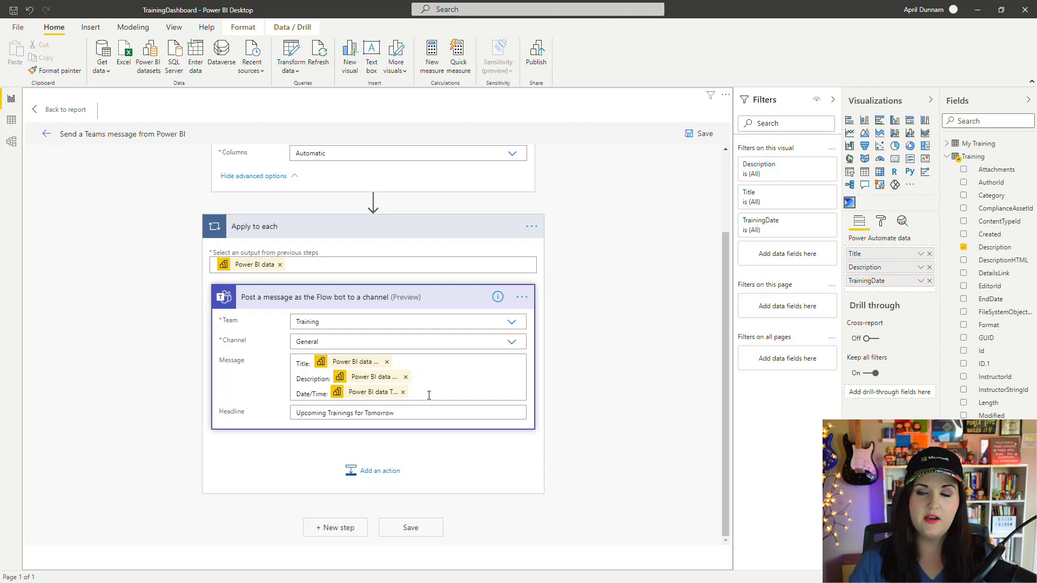
- Clear the Teams message and move the post step above the Apply to each loop
left_click(429, 396)
left_click_drag(429, 395, 298, 369)
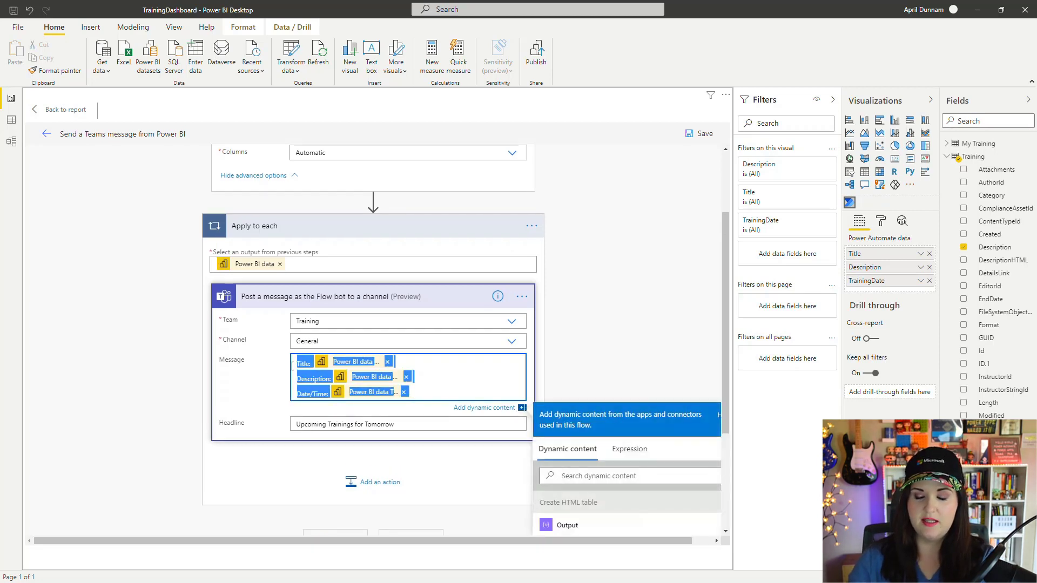
key("BackSpace")
scroll(346, 351, "up", 2)
left_click_drag(362, 338, 354, 310)
- Delete the Apply to each loop and set the message to the HTML table Output
left_click(523, 466)
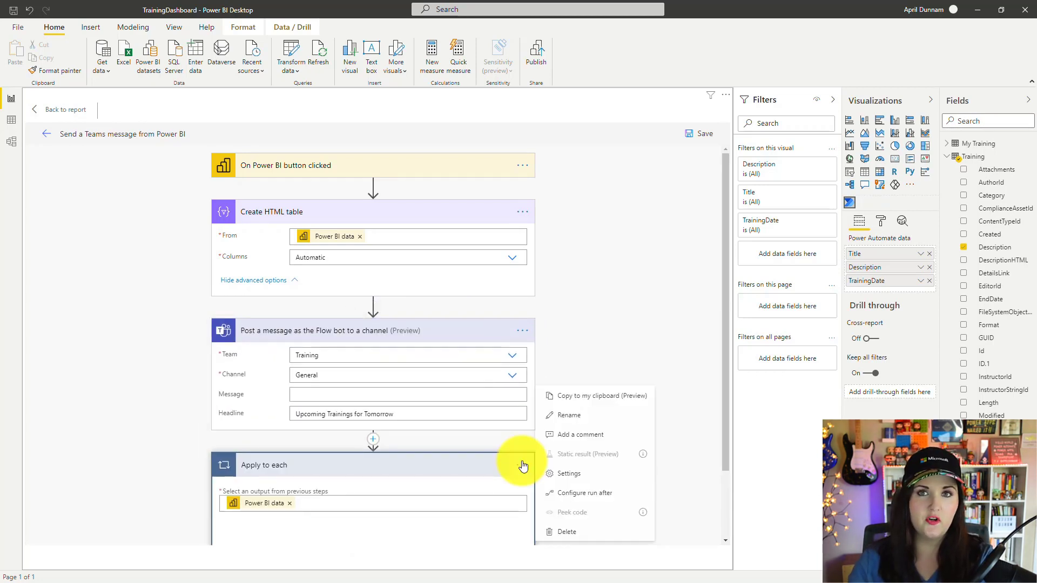
left_click(562, 532)
left_click(346, 395)
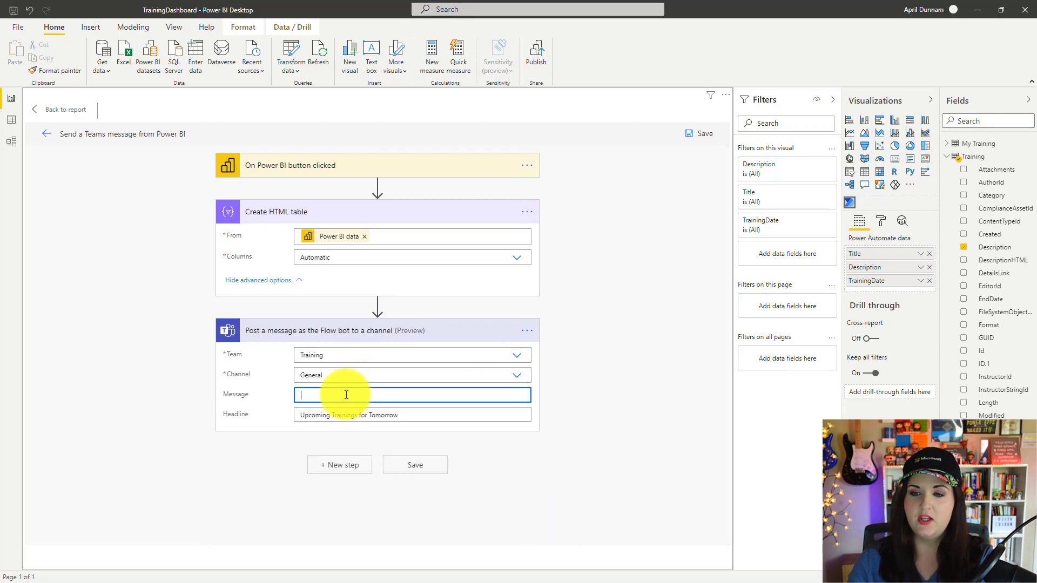
left_click(598, 421)
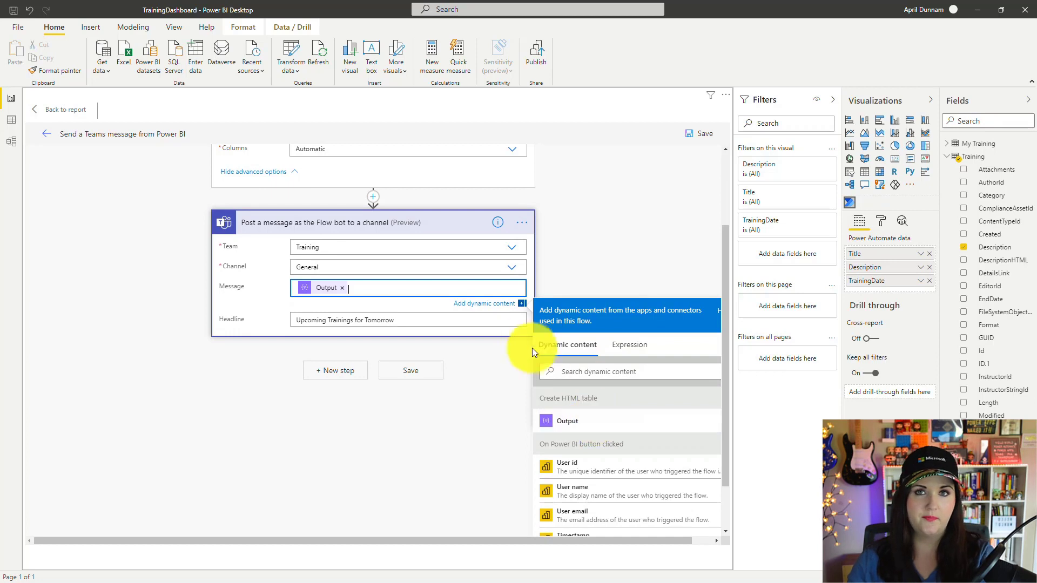
- Save and apply the flow to the button, then return to the report
left_click(702, 136)
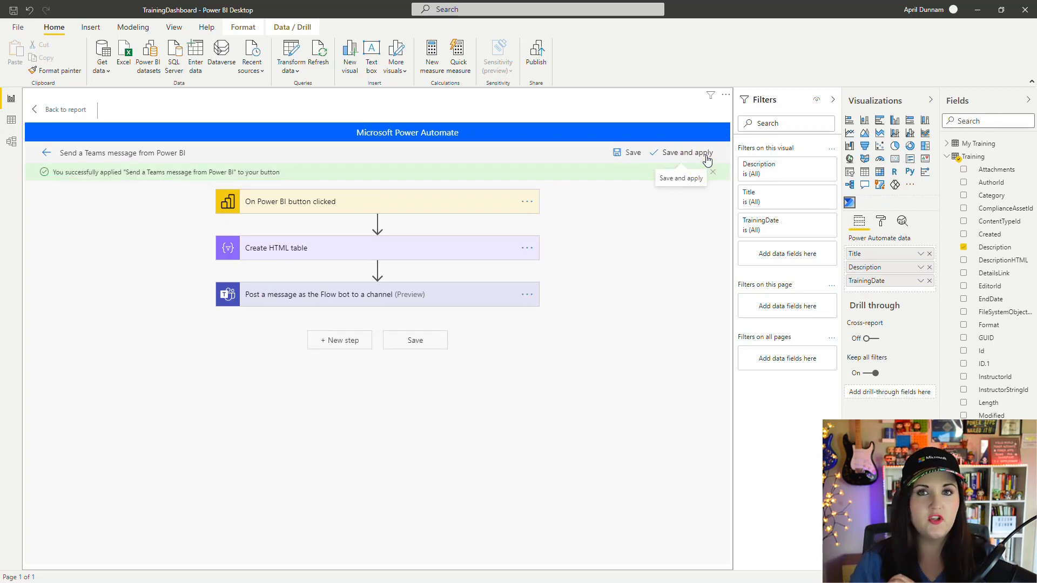
left_click_drag(143, 173, 195, 179)
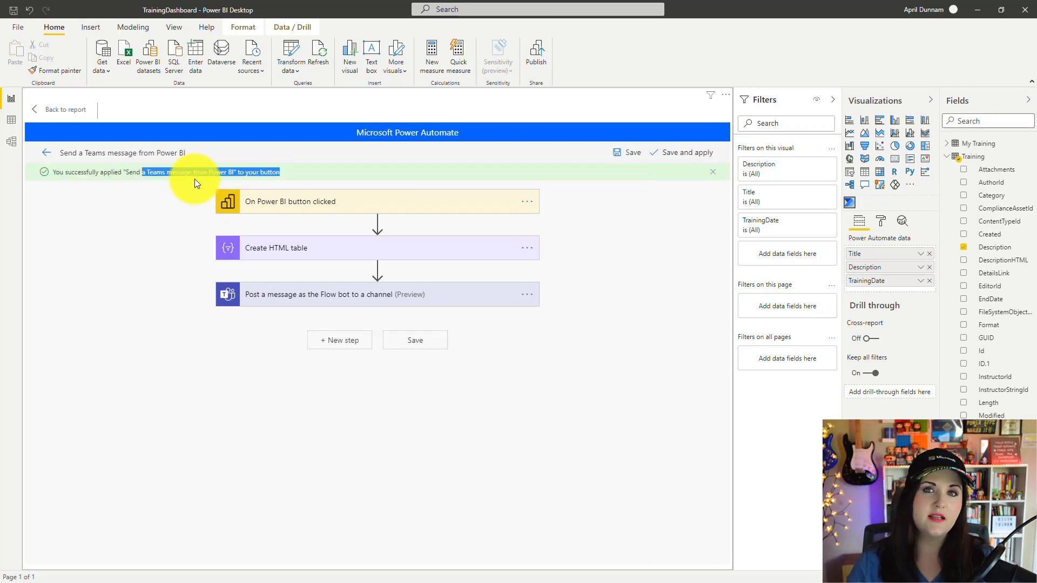
left_click(35, 112)
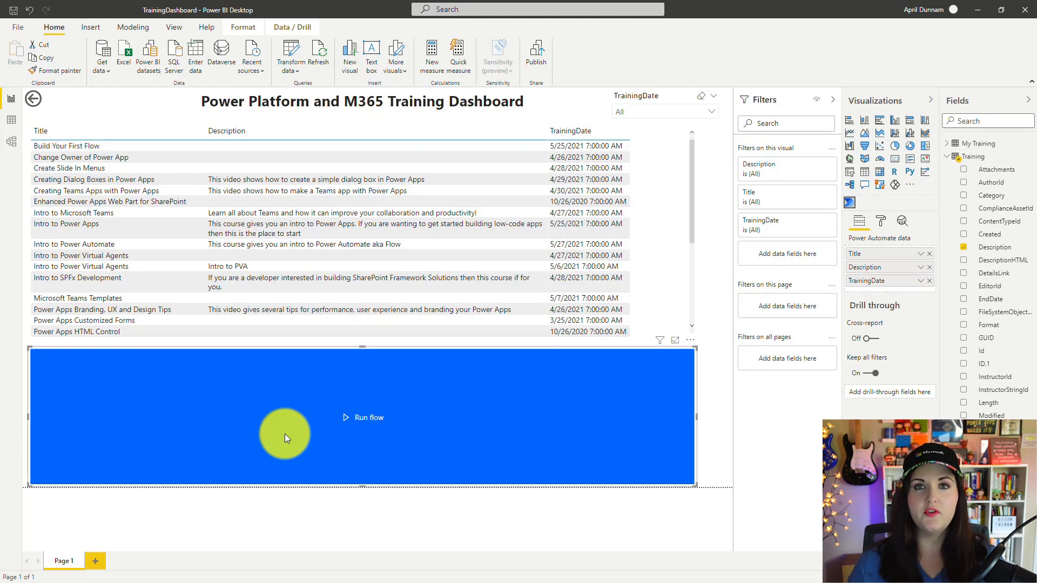
- Change the button label from 'Run flow' to 'Send Teams Reminder'
left_click(879, 223)
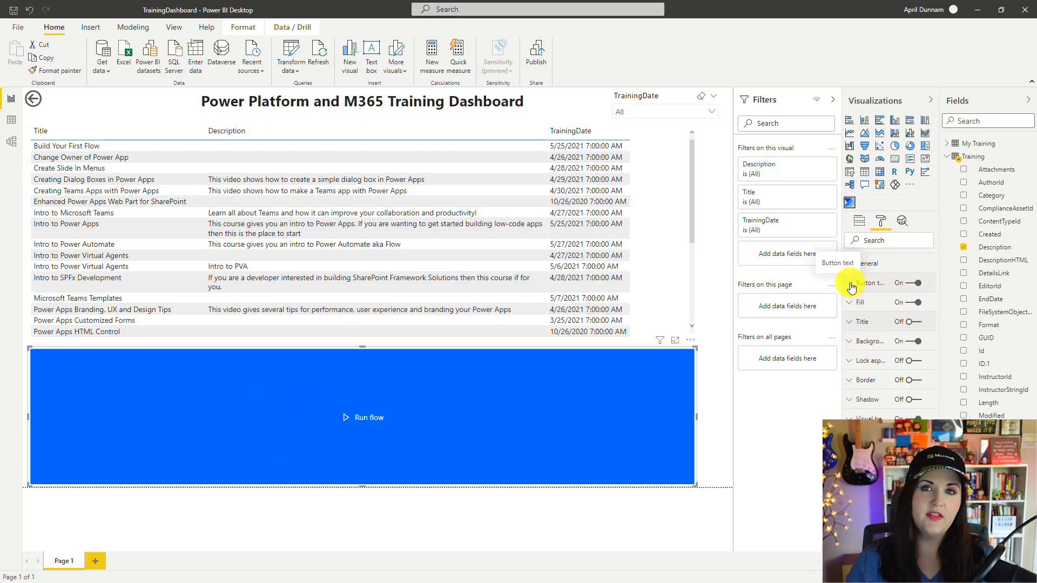
left_click(852, 286)
left_click(898, 335)
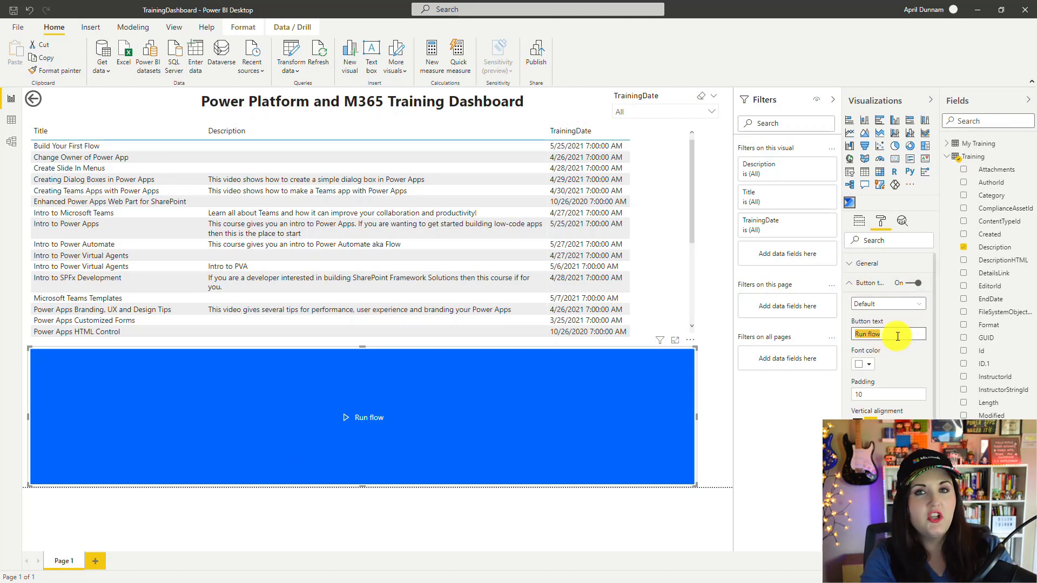
type("Send Teams Reminder")
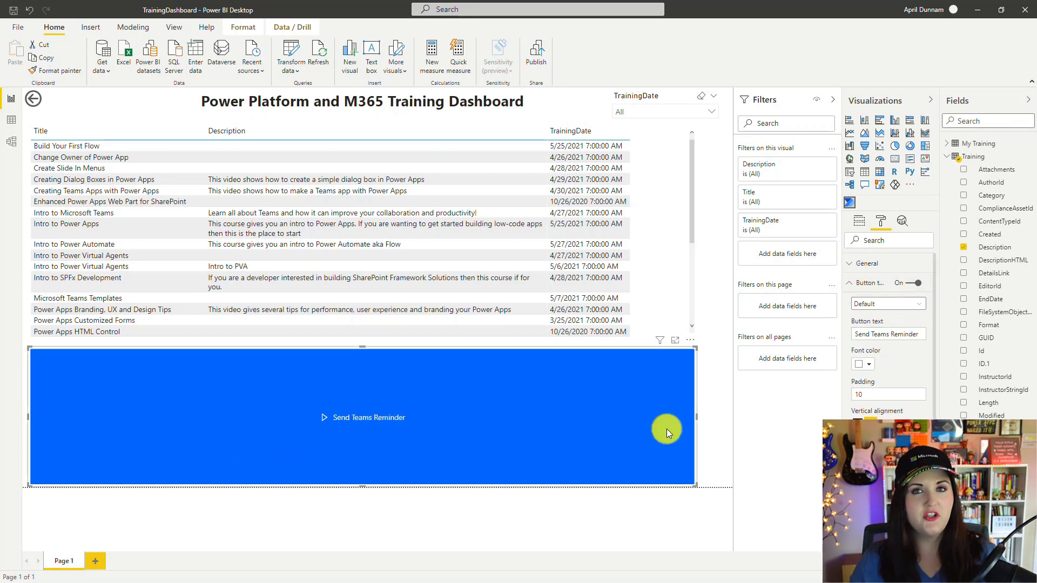
- Give the button a purple background and shrink it to a compact size below the table
left_click(852, 283)
left_click(856, 302)
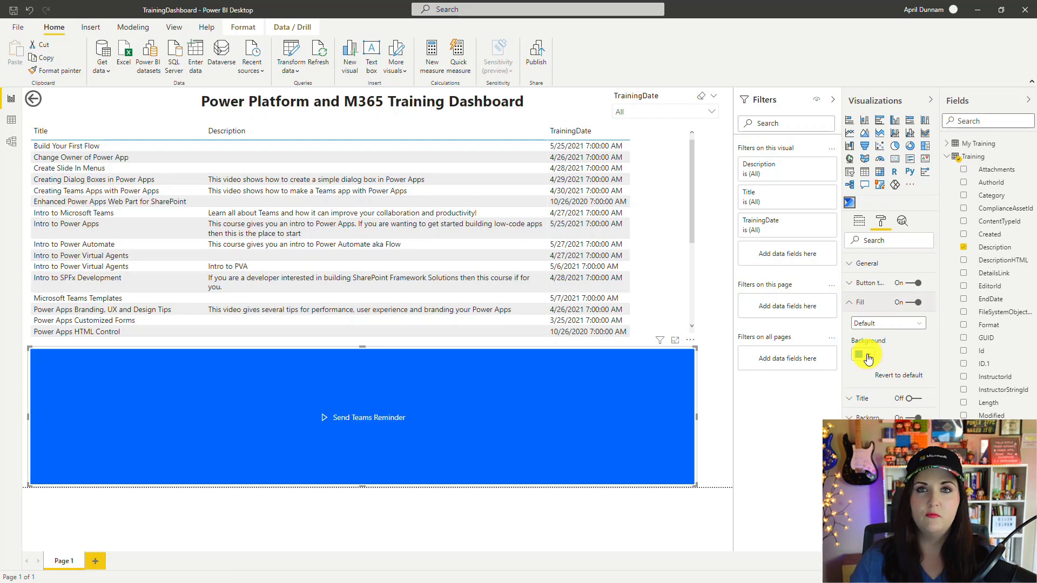
left_click(868, 359)
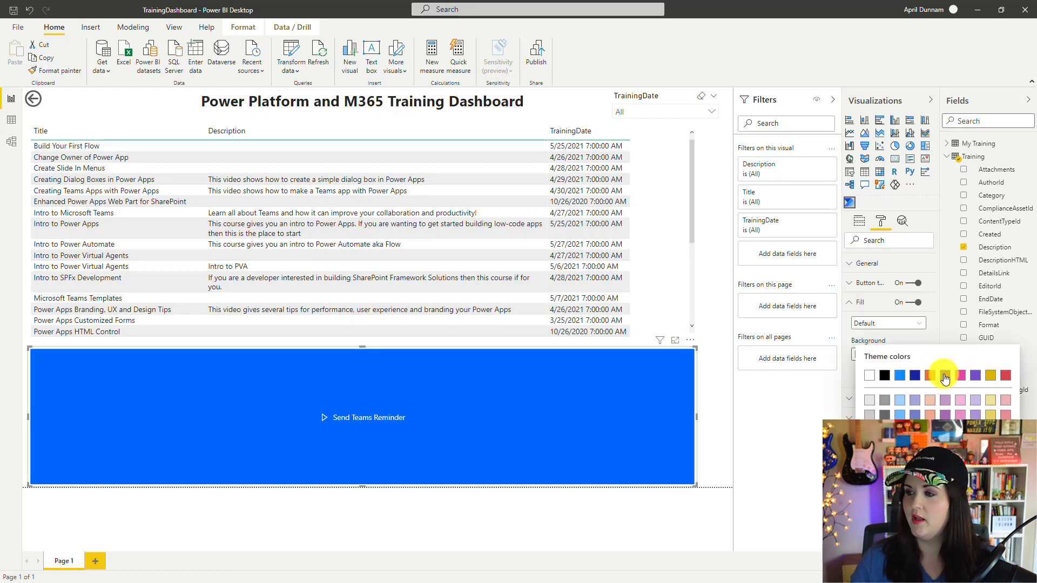
left_click(977, 377)
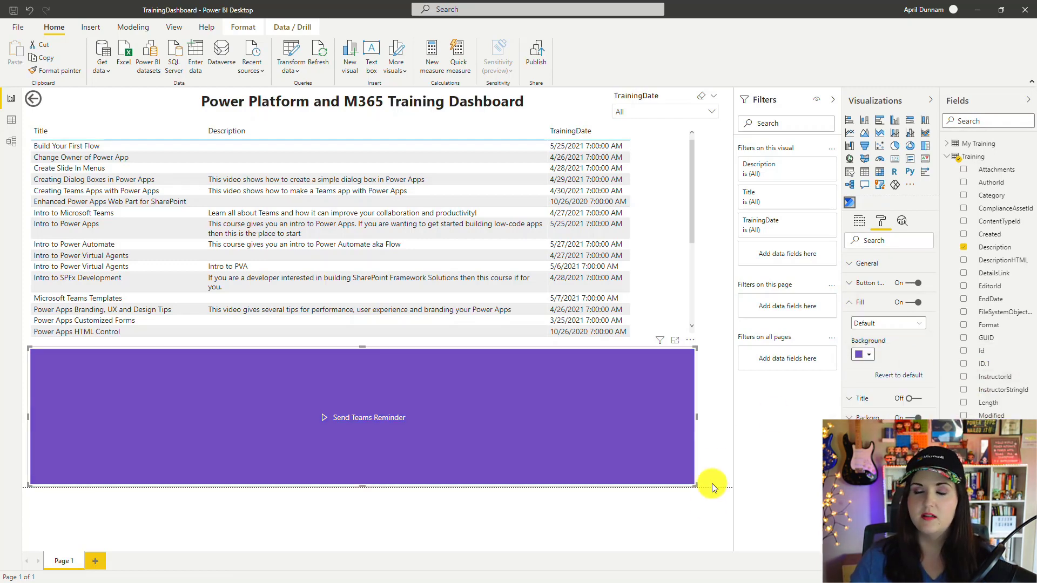
left_click_drag(696, 486, 182, 377)
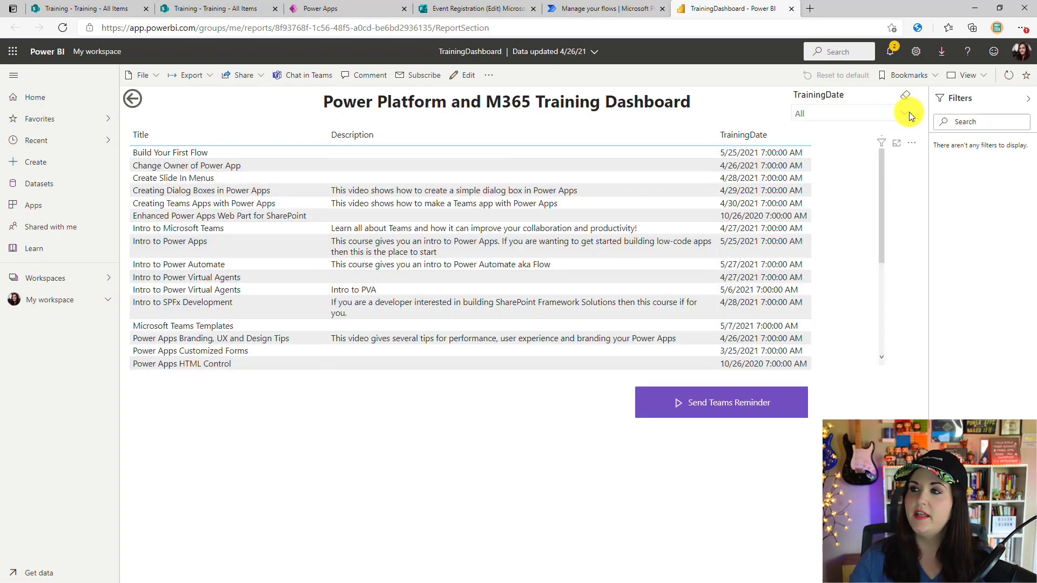
- Filter the TrainingDate slicer to 4/27/2021 and trigger the Send Teams Reminder button
left_click(903, 115)
scroll(859, 186, "down", 3)
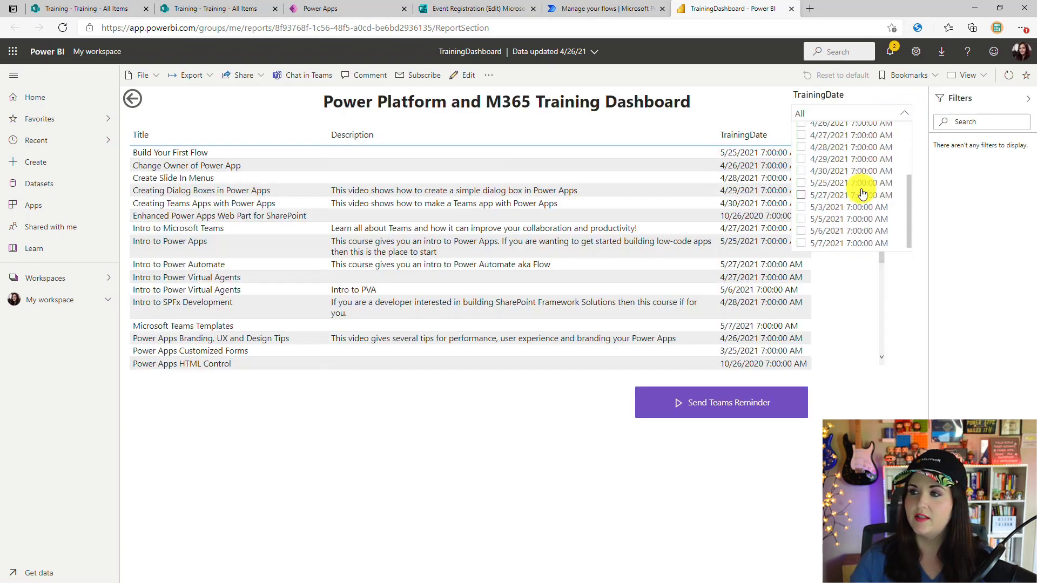
scroll(849, 194, "up", 2)
left_click(849, 200)
left_click(304, 381)
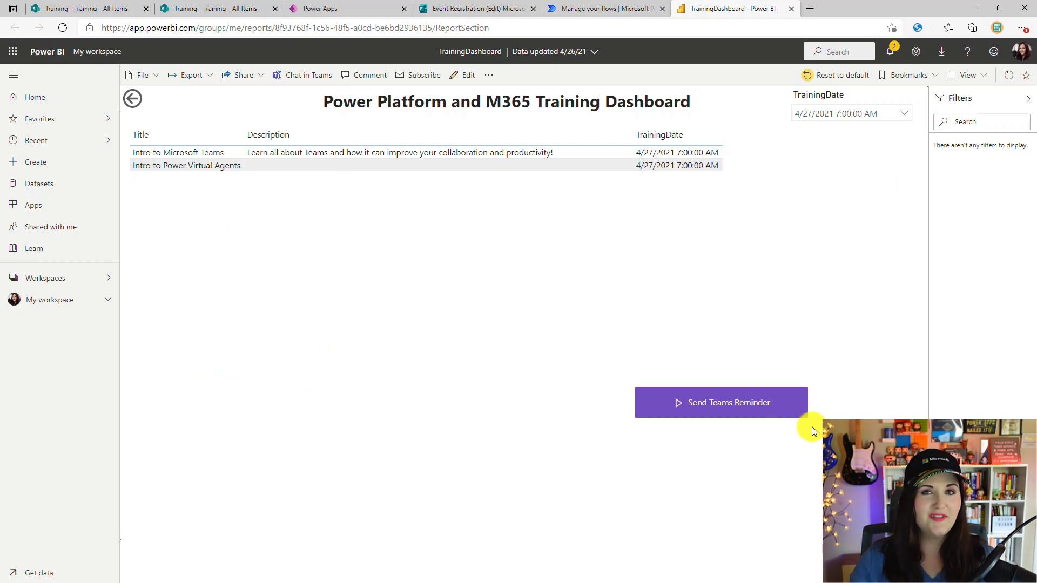
left_click(731, 401)
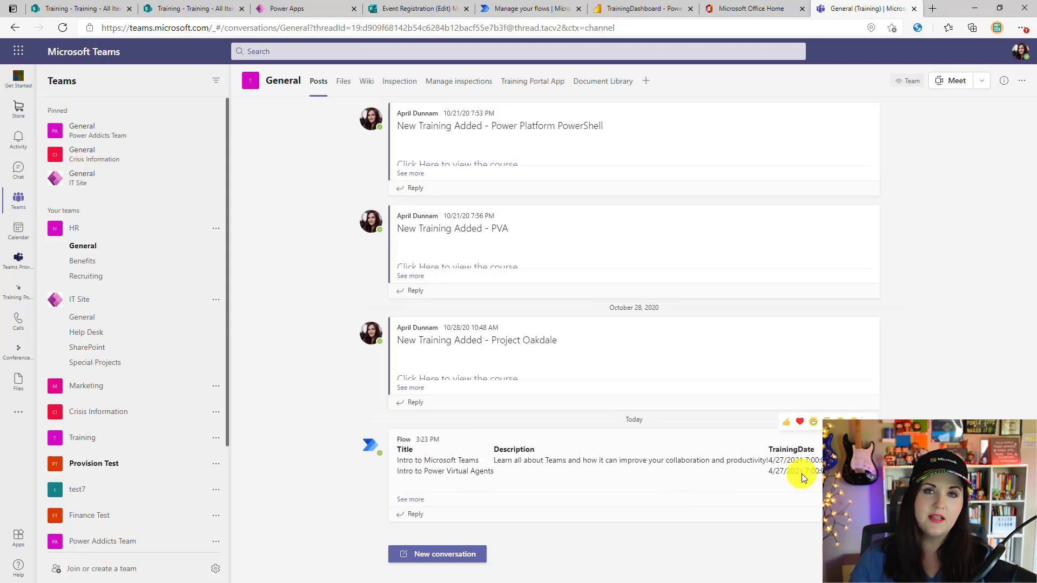
- Expand the Flow post in Training > General listing the two 4/27/2021 trainings
left_click_drag(803, 478, 391, 450)
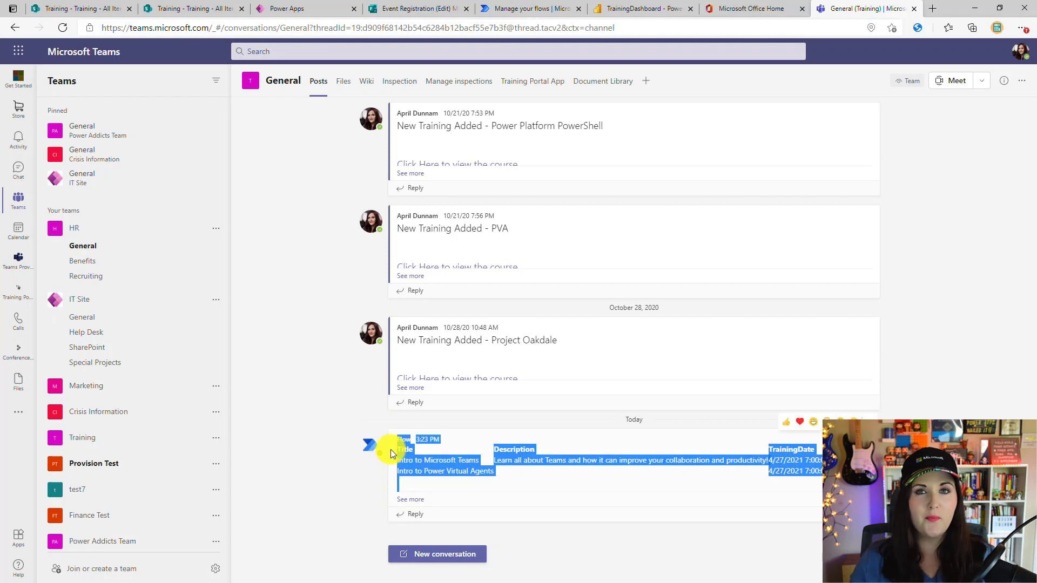
left_click(465, 461)
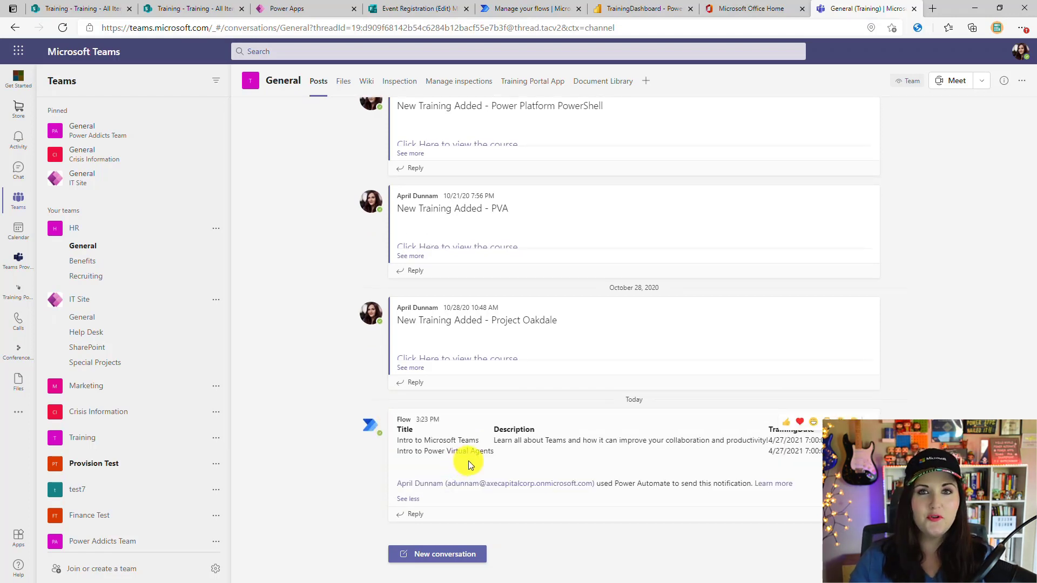